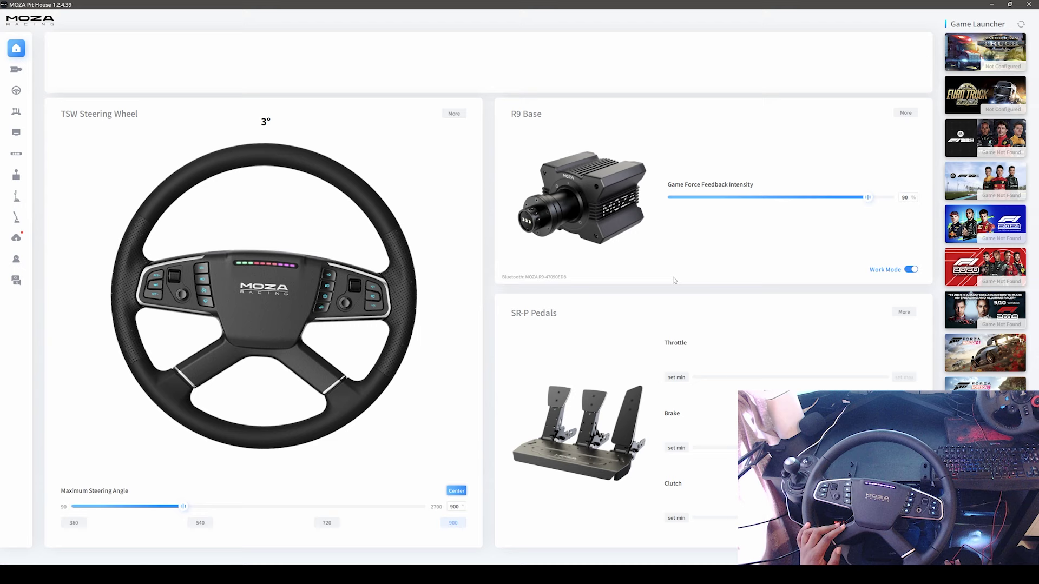
Show the base's advanced force-feedback settings: torque limit 100%, wheel inertia 3500, friction 45%.
{"action": "left_click", "coordinate": [17, 72]}
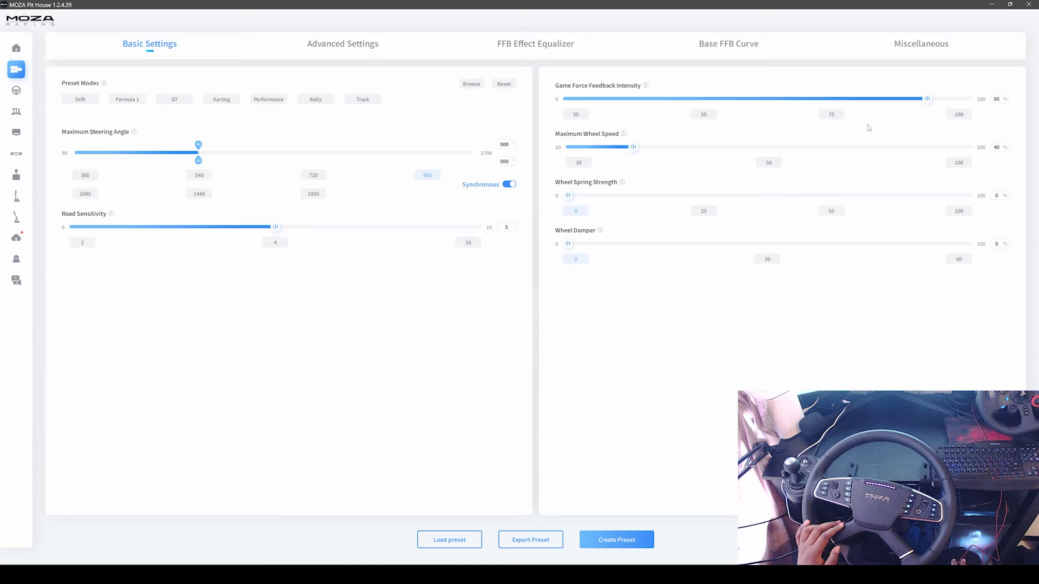
{"action": "left_click", "coordinate": [357, 48]}
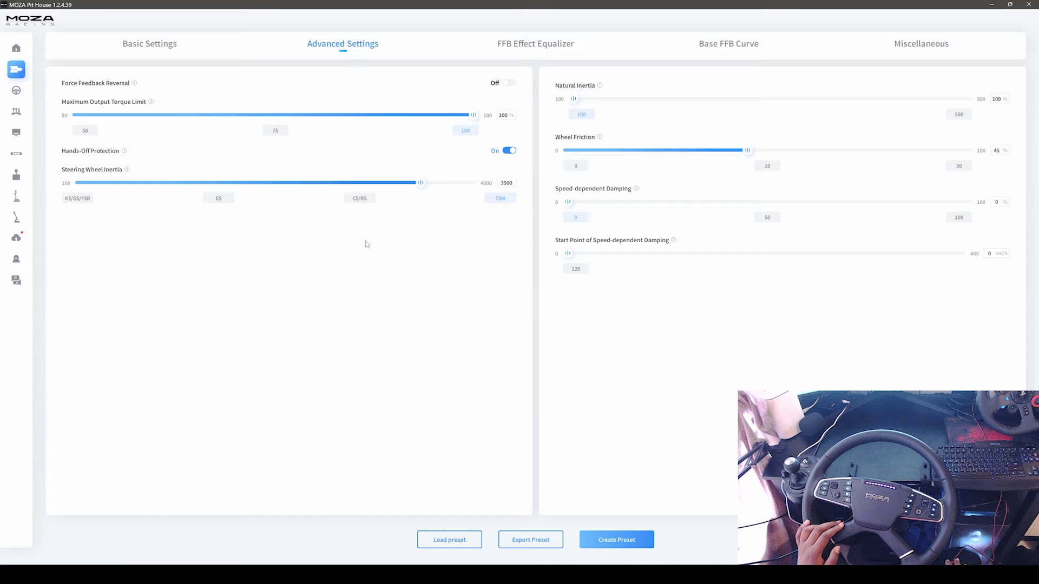
Display the FFB Effect Equalizer curve, flat at 100% through 15Hz and dipping toward 40Hz.
{"action": "mouse_move", "coordinate": [108, 142]}
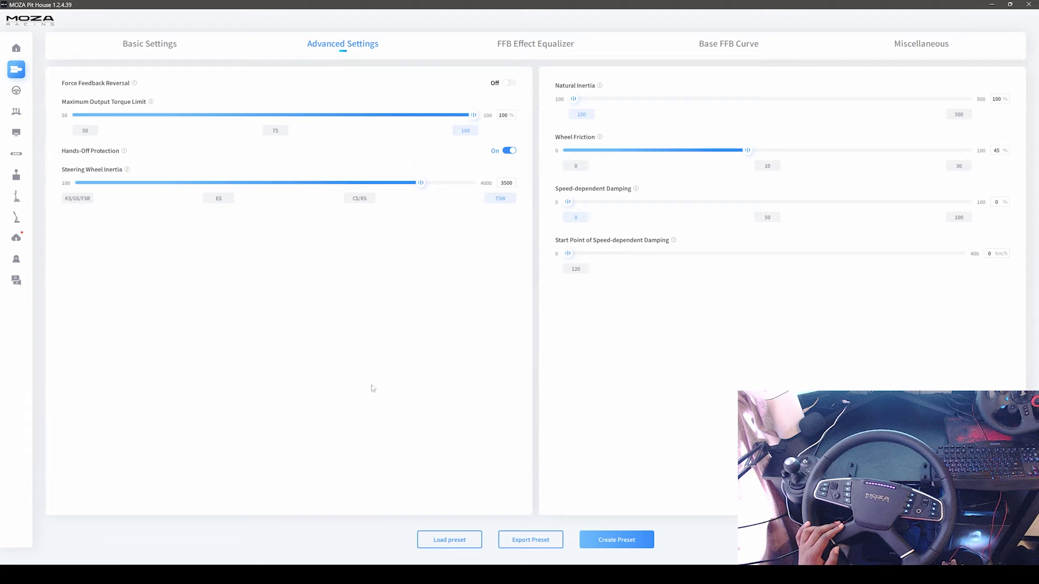
{"action": "mouse_move", "coordinate": [599, 85]}
{"action": "left_click", "coordinate": [535, 43]}
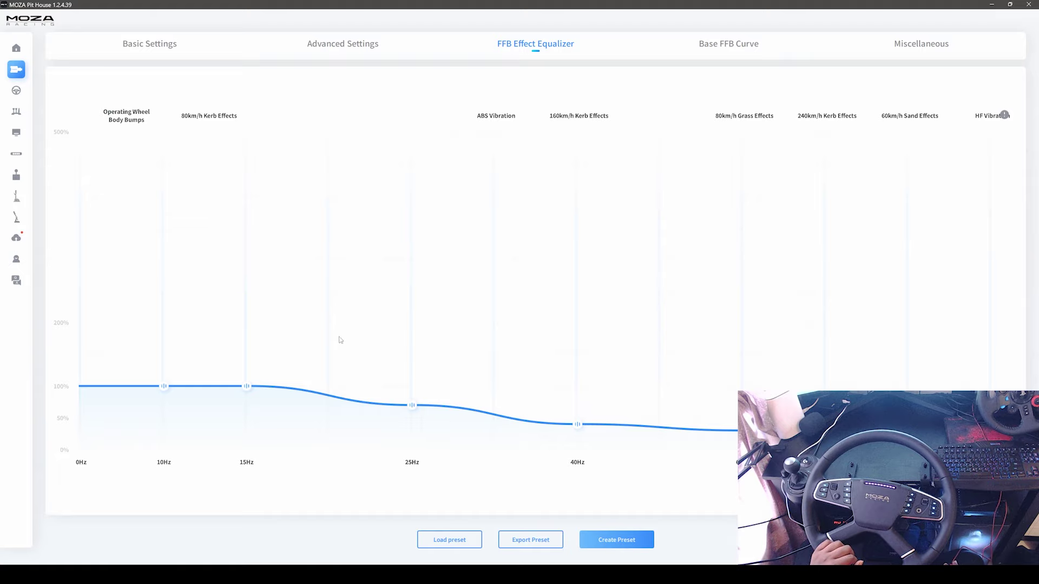
Browse the Base FFB Curve, Miscellaneous and Advanced pages, back to Basic Settings with 900° steering angle.
{"action": "left_click", "coordinate": [728, 44]}
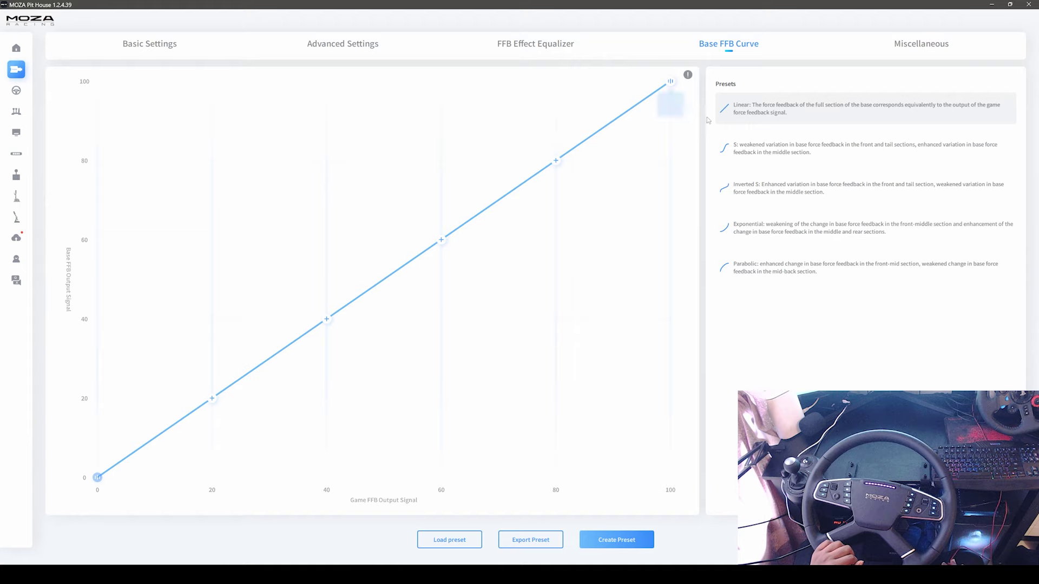
{"action": "left_click", "coordinate": [925, 47]}
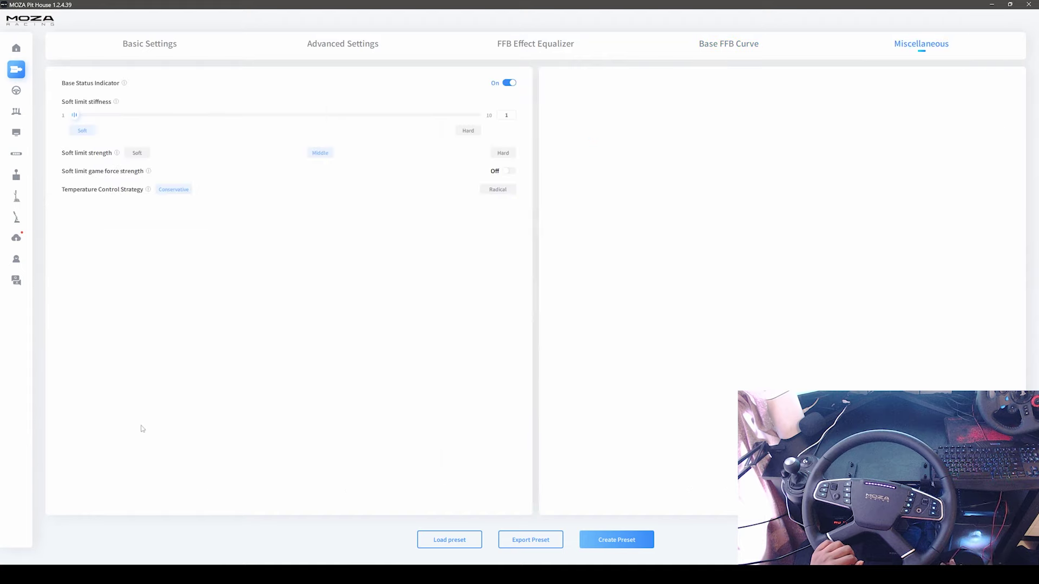
{"action": "left_click", "coordinate": [327, 48]}
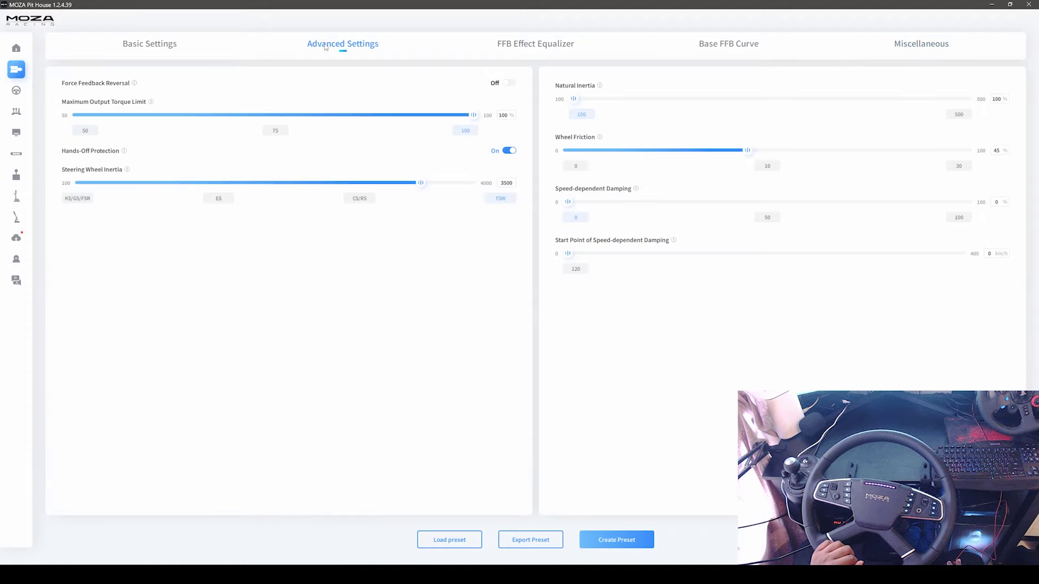
{"action": "left_click", "coordinate": [159, 46]}
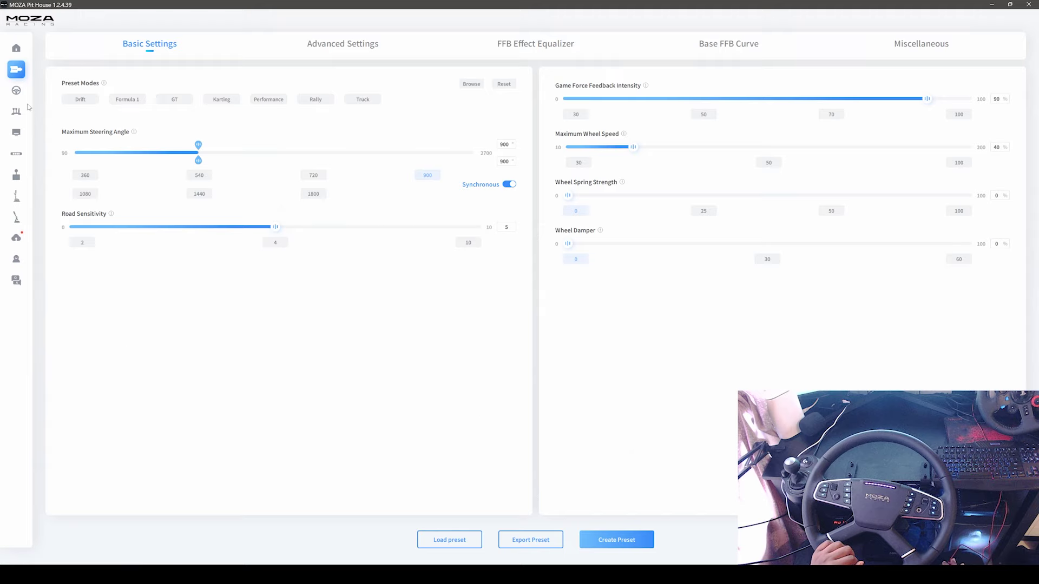
{"action": "left_click", "coordinate": [16, 91]}
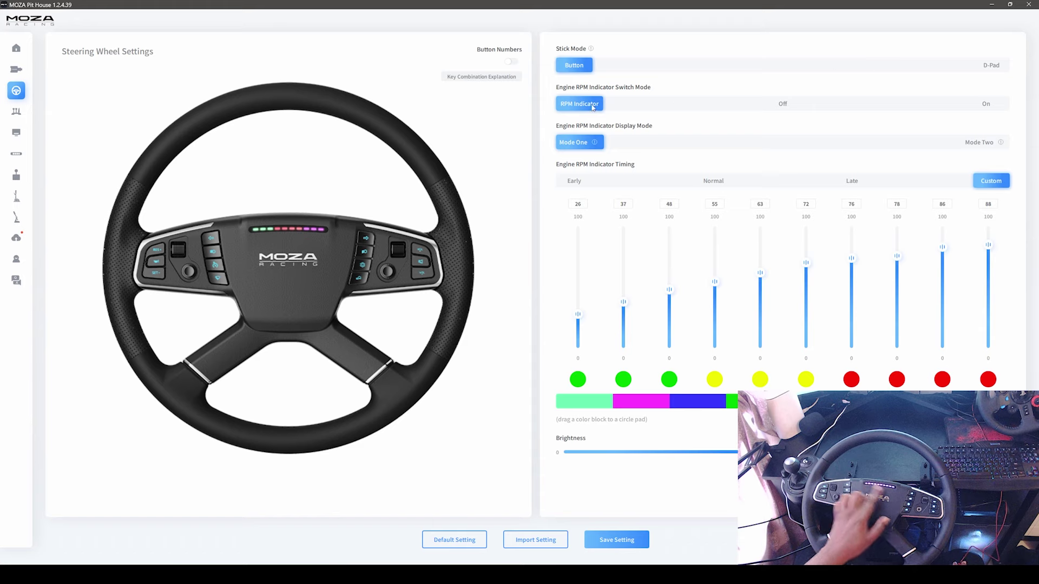
Cycle the Engine RPM Indicator Switch Mode through Off and RPM Indicator, ending on On.
{"action": "left_click", "coordinate": [780, 106]}
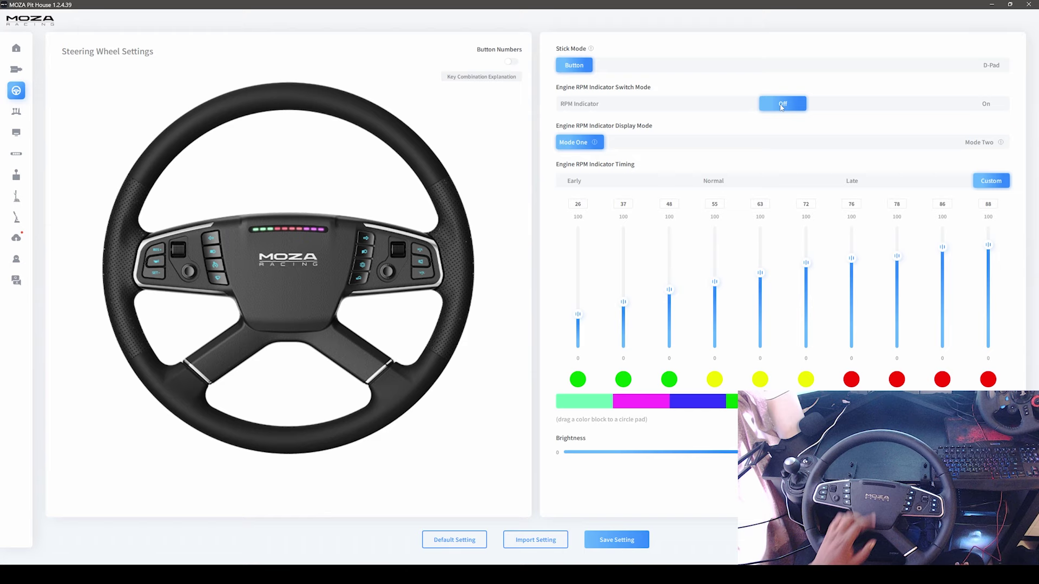
{"action": "left_click", "coordinate": [986, 105]}
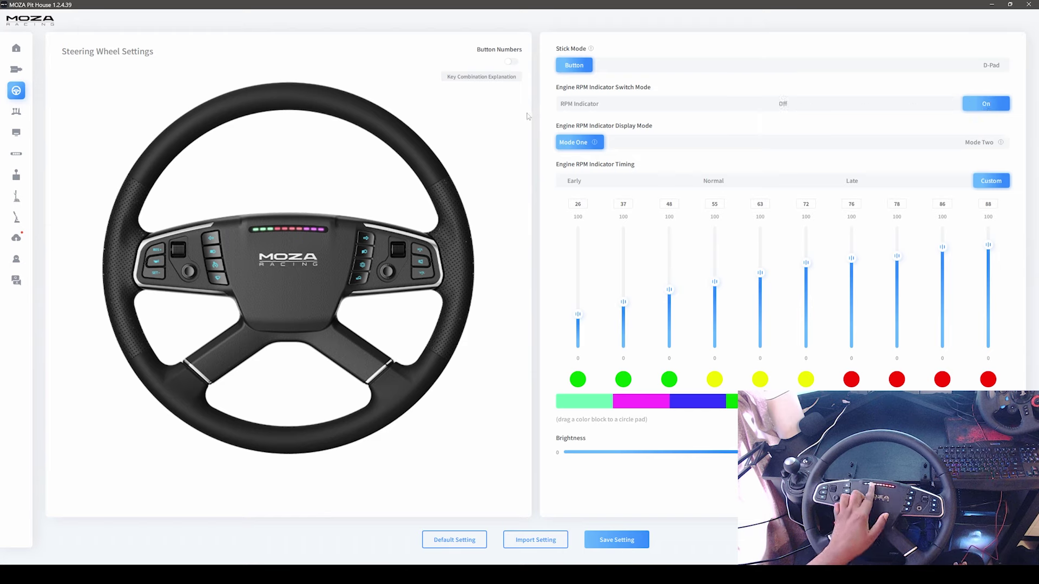
{"action": "left_click", "coordinate": [573, 105]}
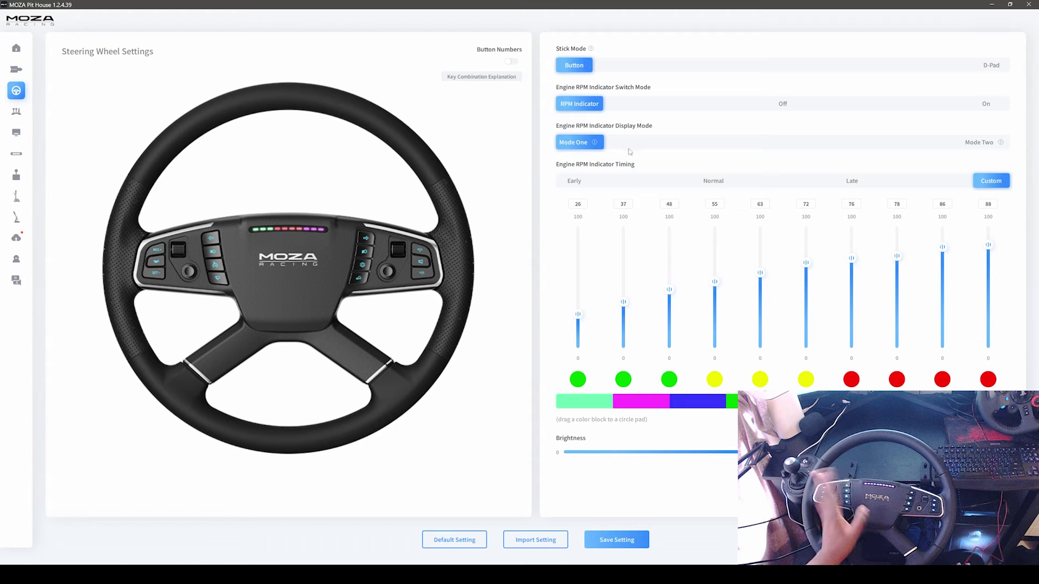
{"action": "left_click", "coordinate": [971, 105]}
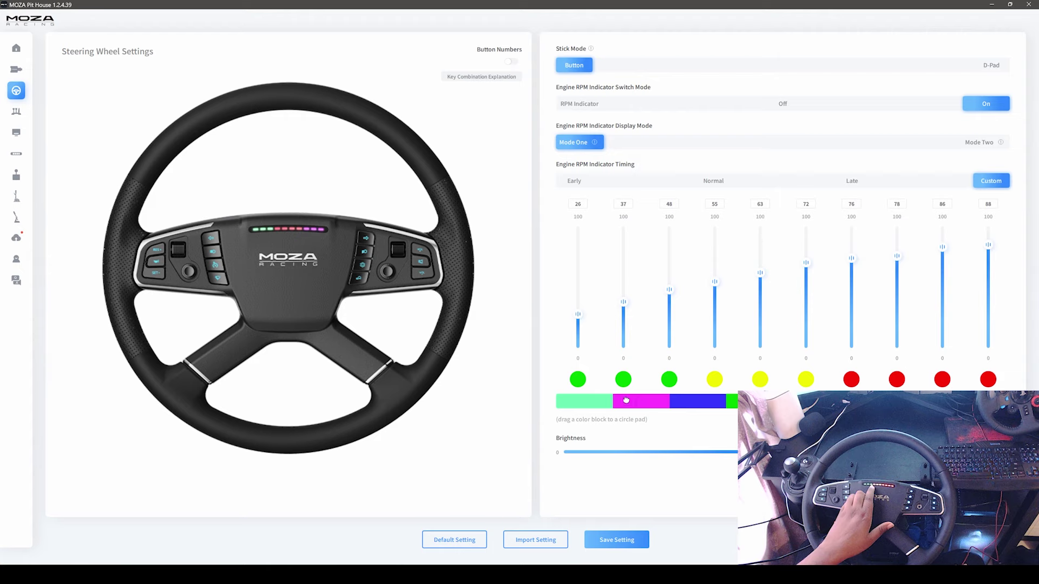
Recolour the first three RPM indicator LEDs magenta, blue and red.
{"action": "left_click_drag", "start_coordinate": [626, 401], "coordinate": [578, 379]}
{"action": "left_click_drag", "start_coordinate": [686, 405], "coordinate": [623, 380]}
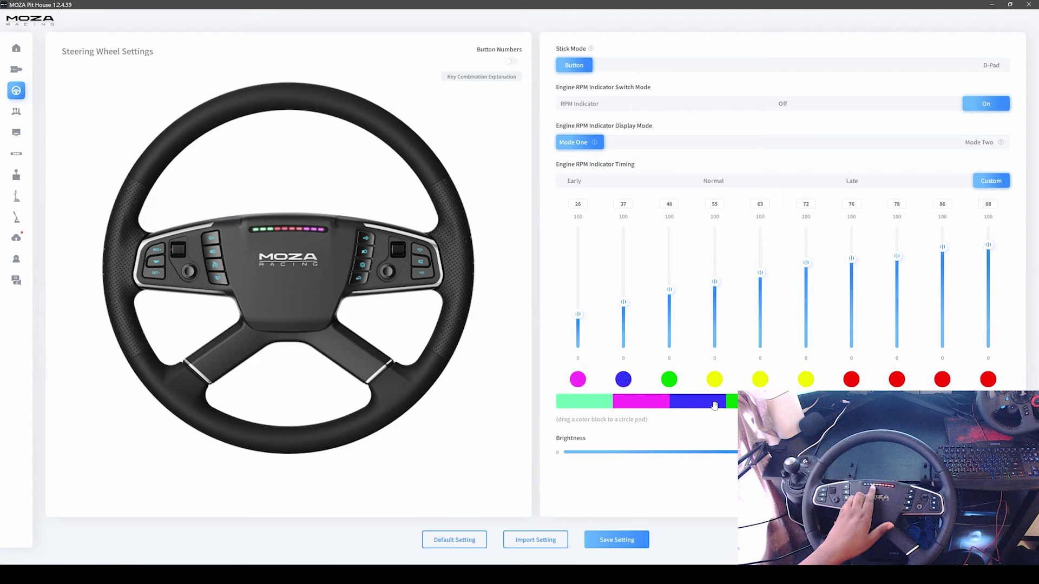
{"action": "mouse_move", "coordinate": [731, 401]}
{"action": "left_mouse_down"}
{"action": "mouse_move", "coordinate": [698, 401]}
{"action": "mouse_move", "coordinate": [658, 381]}
{"action": "left_mouse_up"}
{"action": "left_click_drag", "start_coordinate": [757, 401], "coordinate": [671, 381]}
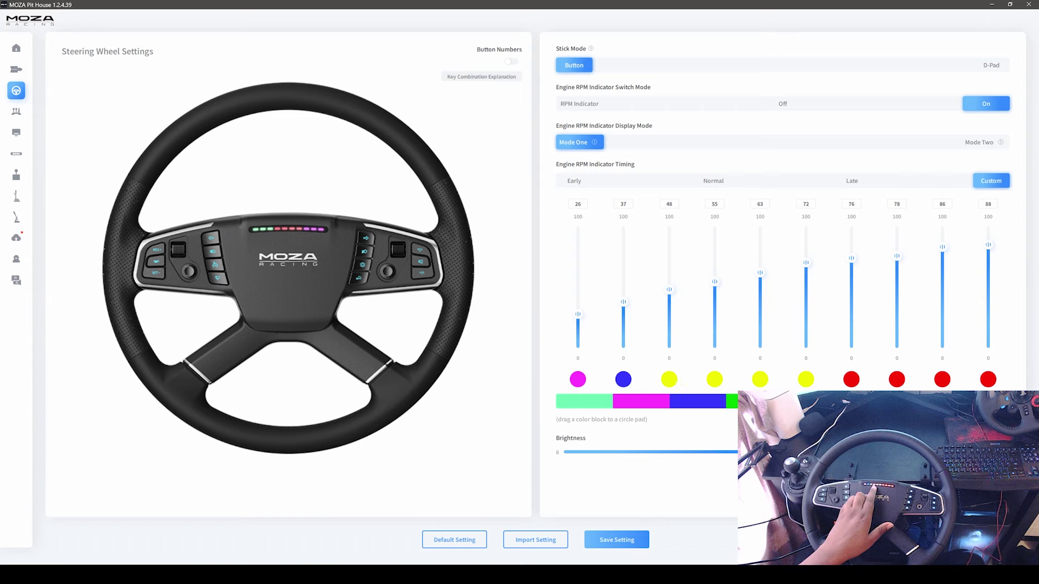
{"action": "left_click_drag", "start_coordinate": [785, 401], "coordinate": [669, 381]}
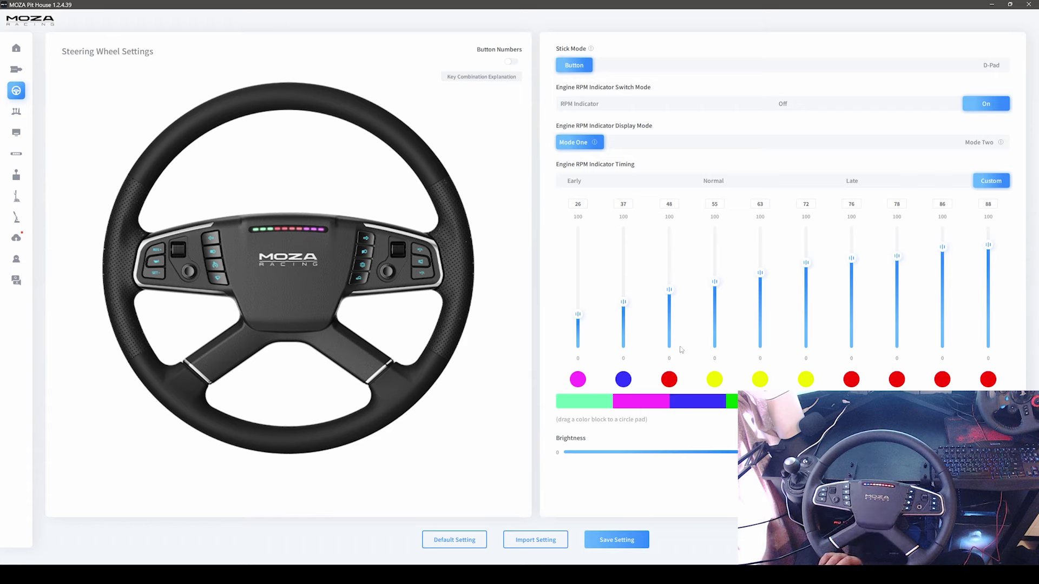
On the Pedals page, try S-shaped, logarithmic and custom clutch curves, then set the clutch back to linear.
{"action": "left_click", "coordinate": [19, 112]}
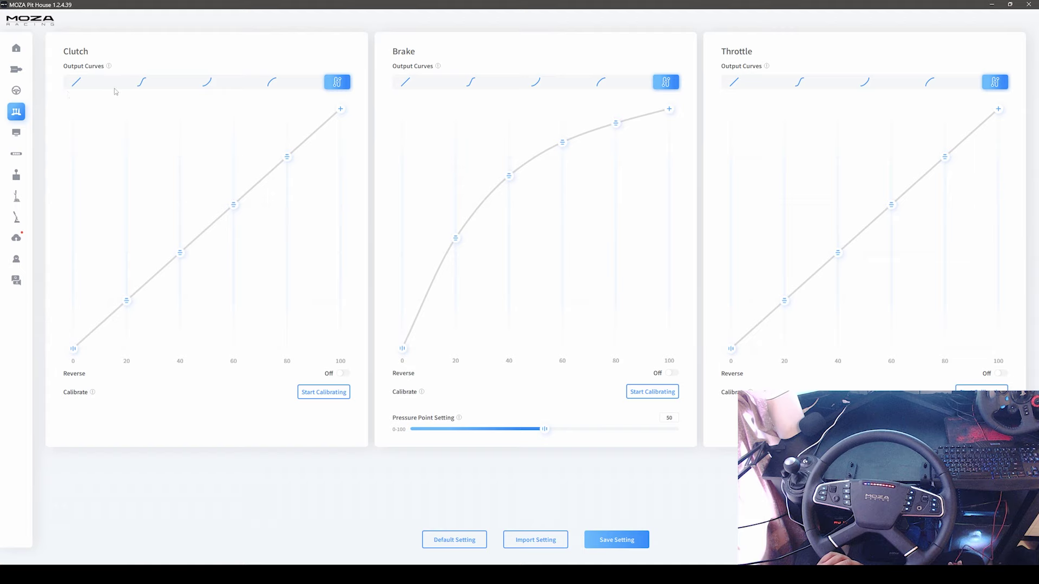
{"action": "left_click", "coordinate": [76, 82]}
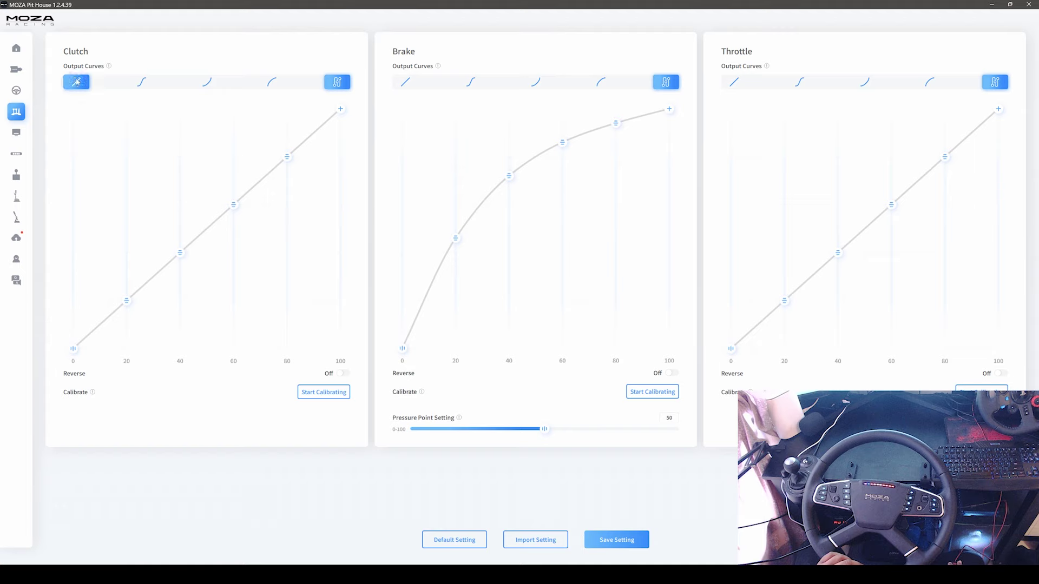
{"action": "left_click", "coordinate": [139, 83]}
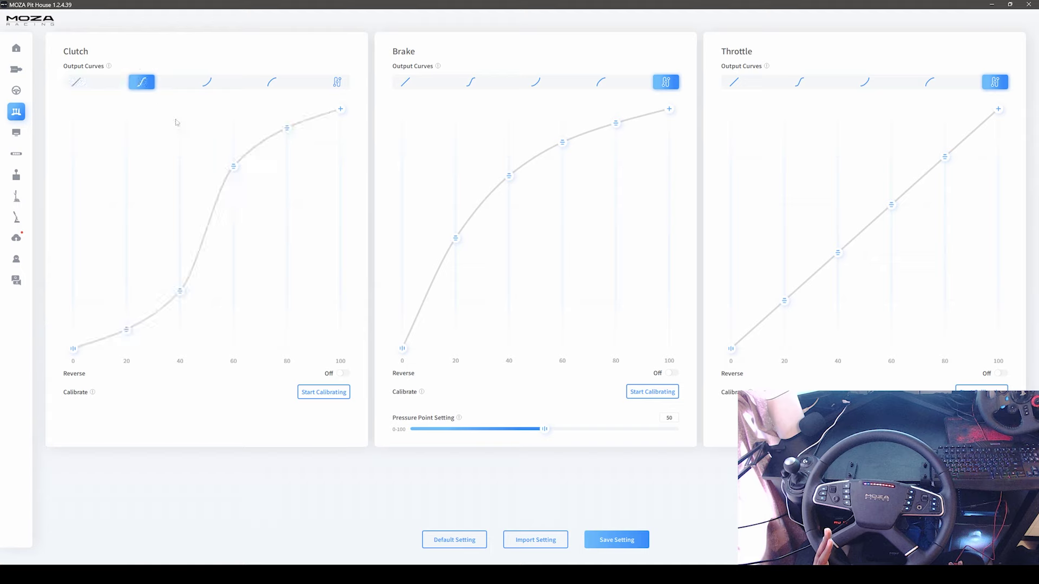
{"action": "left_click", "coordinate": [206, 82]}
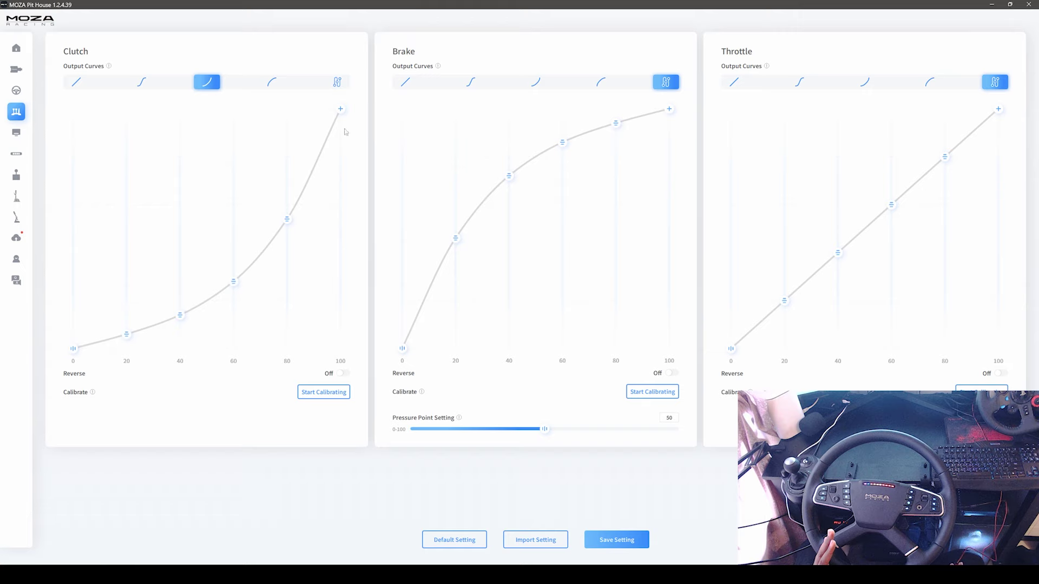
{"action": "left_click", "coordinate": [271, 83]}
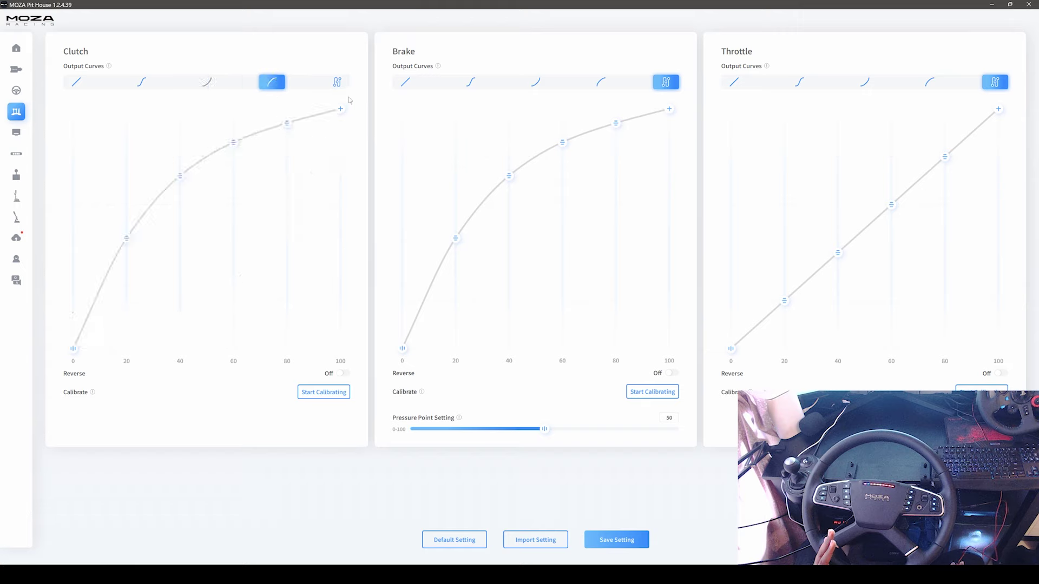
{"action": "left_click", "coordinate": [337, 84]}
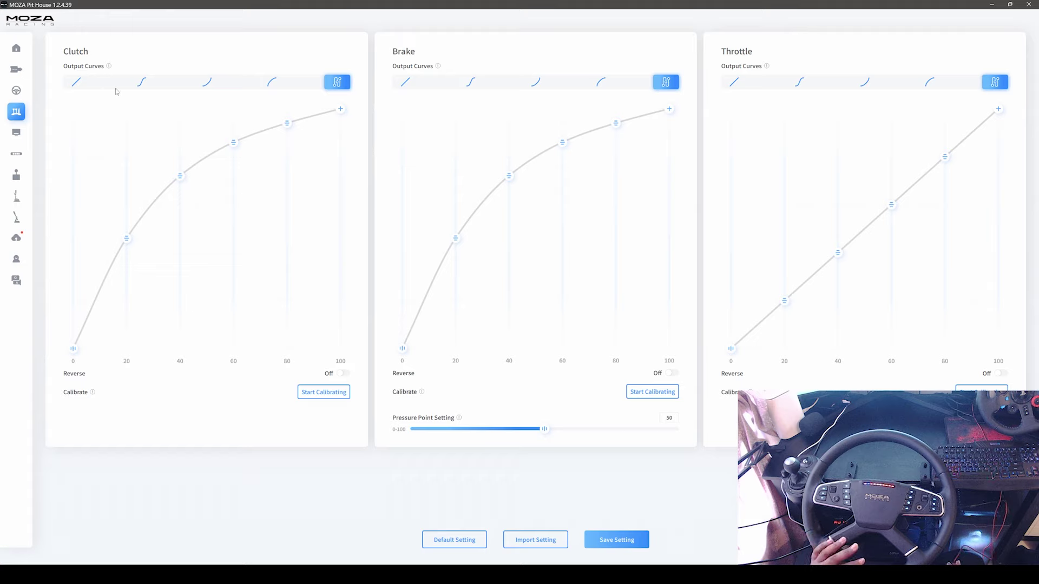
{"action": "left_click", "coordinate": [76, 82]}
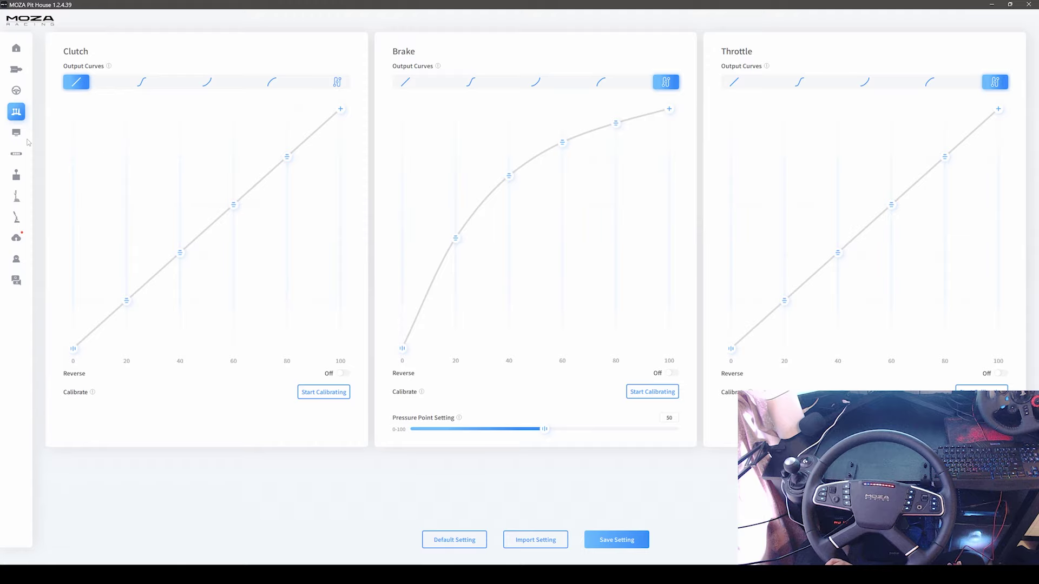
{"action": "left_click", "coordinate": [17, 133]}
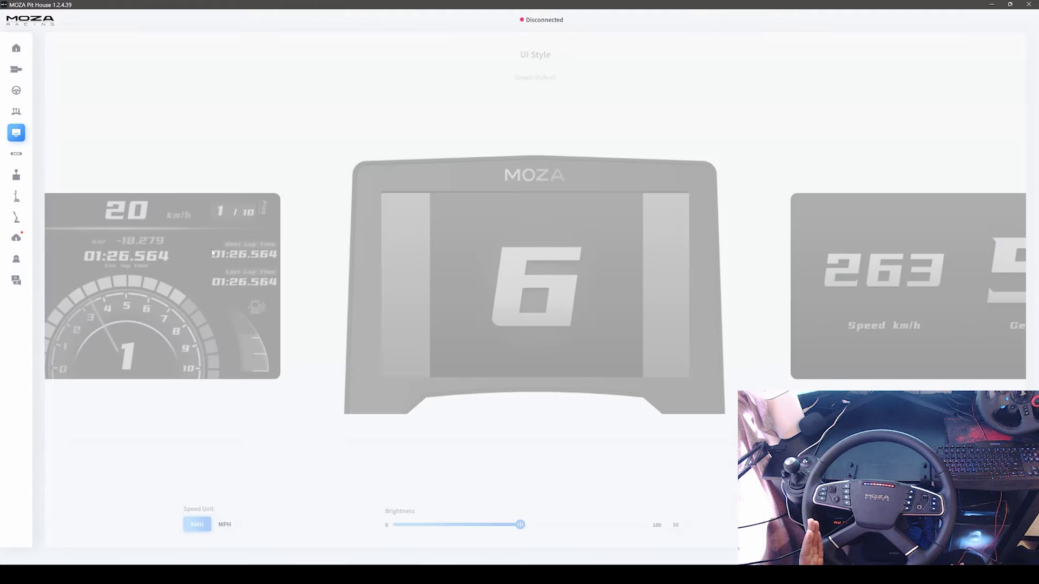
{"action": "left_click", "coordinate": [16, 156]}
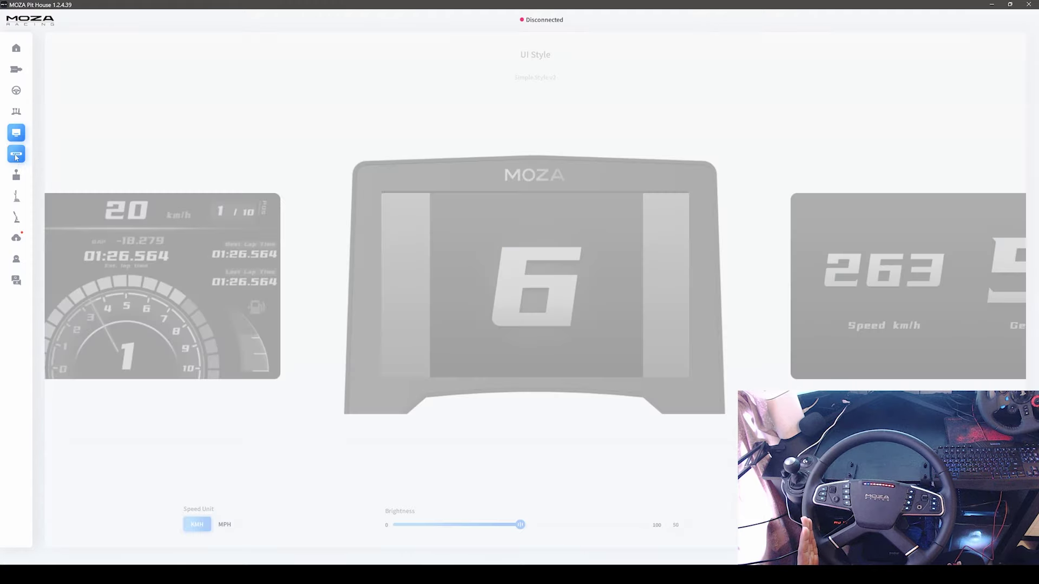
{"action": "left_click", "coordinate": [17, 175]}
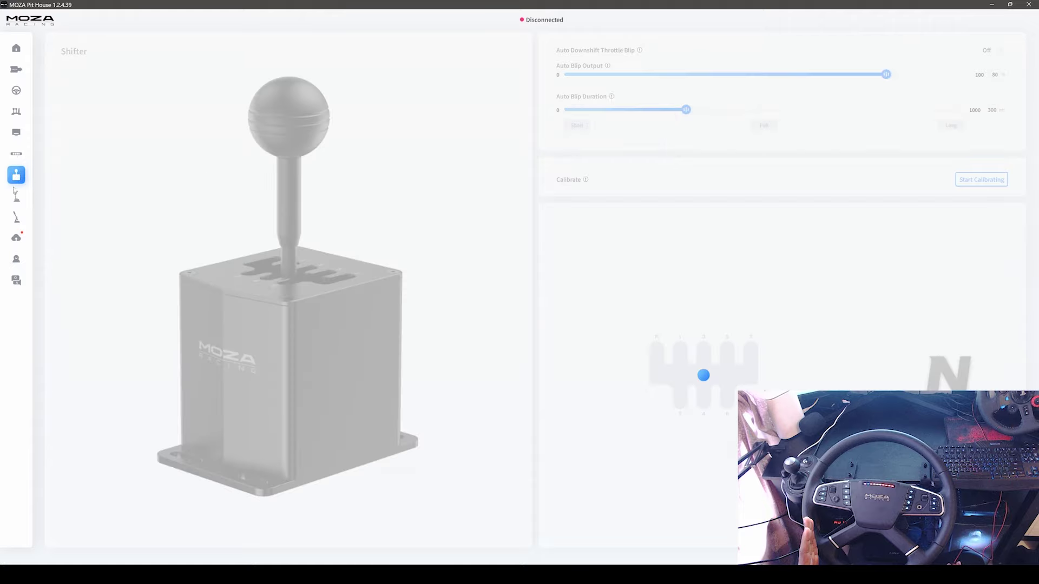
{"action": "left_click", "coordinate": [16, 199]}
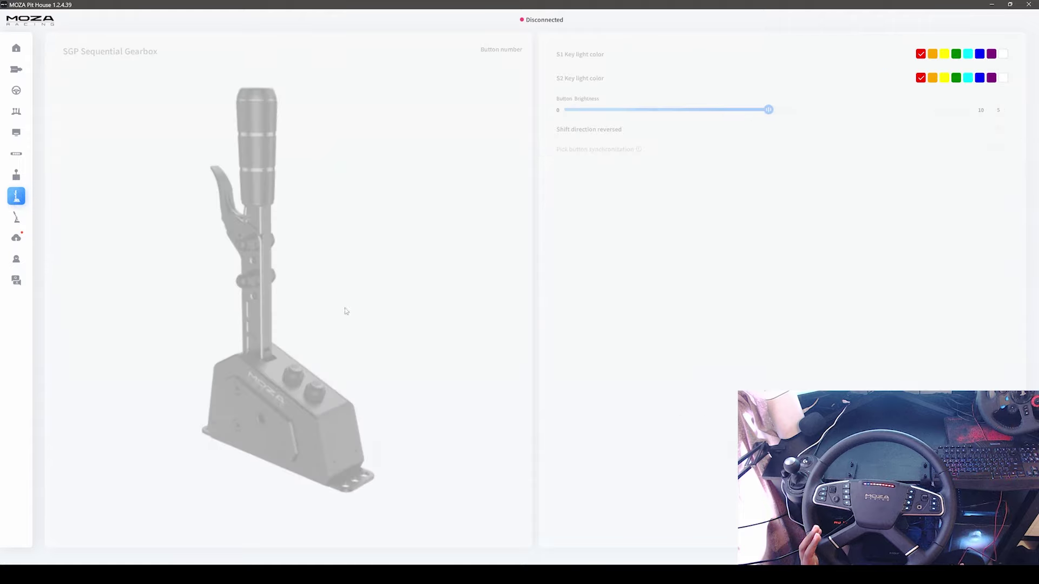
{"action": "left_click", "coordinate": [16, 219]}
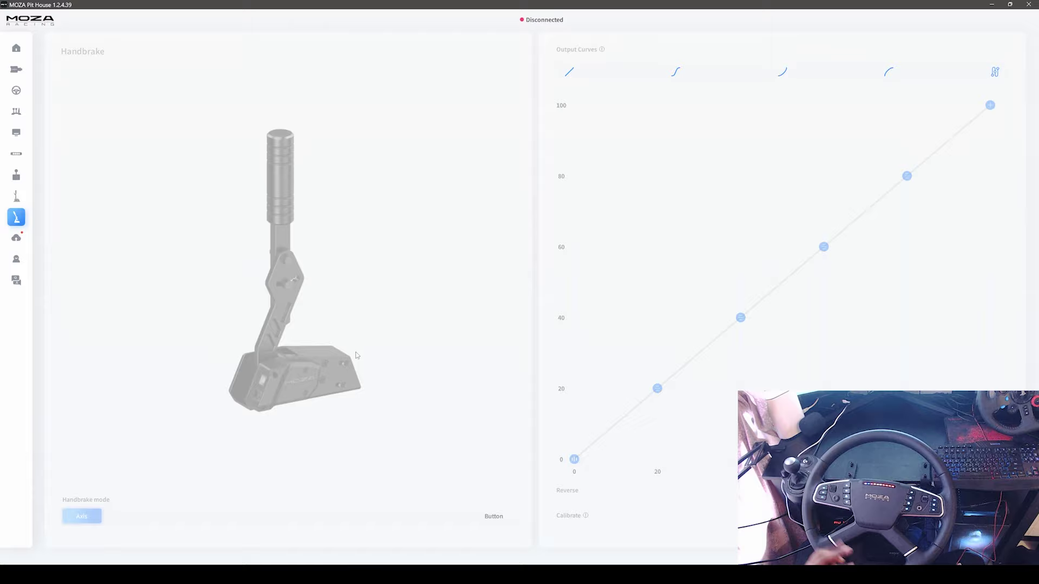
{"action": "left_click", "coordinate": [17, 238]}
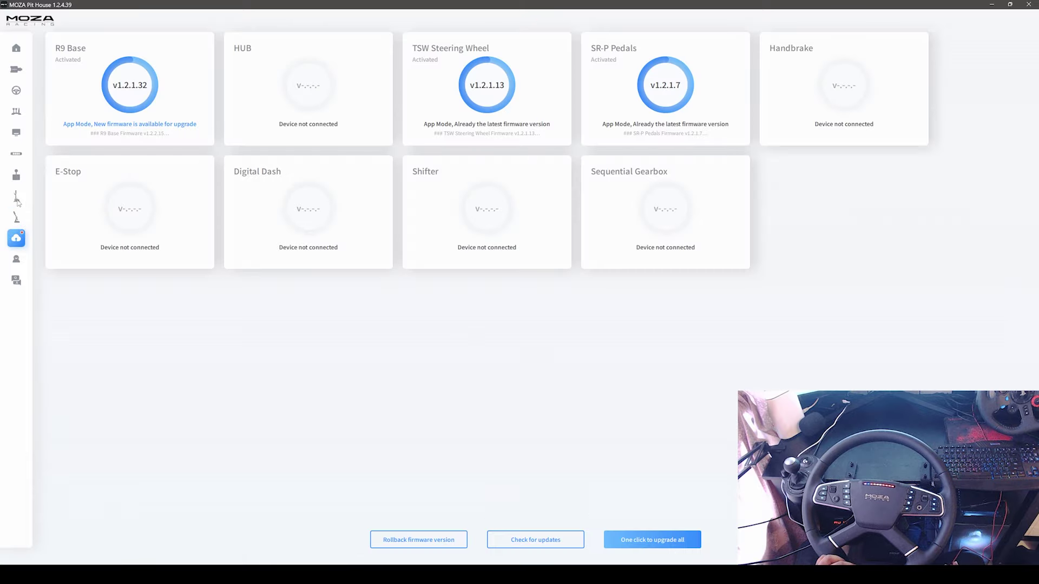
{"action": "left_click", "coordinate": [16, 195]}
{"action": "left_click", "coordinate": [16, 175]}
{"action": "left_click", "coordinate": [17, 154]}
{"action": "left_click", "coordinate": [16, 175]}
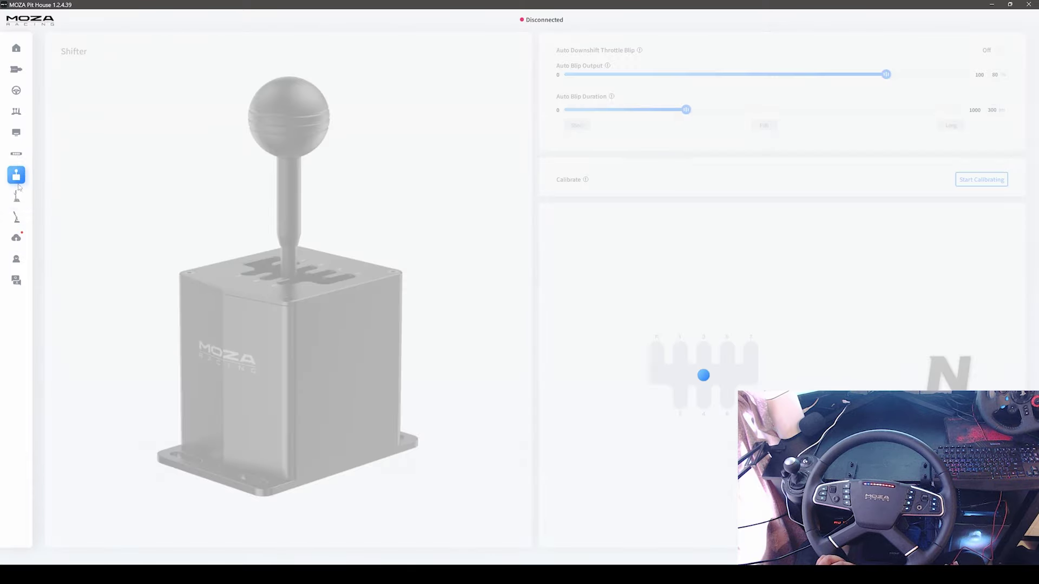
{"action": "left_click", "coordinate": [16, 195]}
{"action": "left_click", "coordinate": [15, 260]}
{"action": "left_click", "coordinate": [16, 238]}
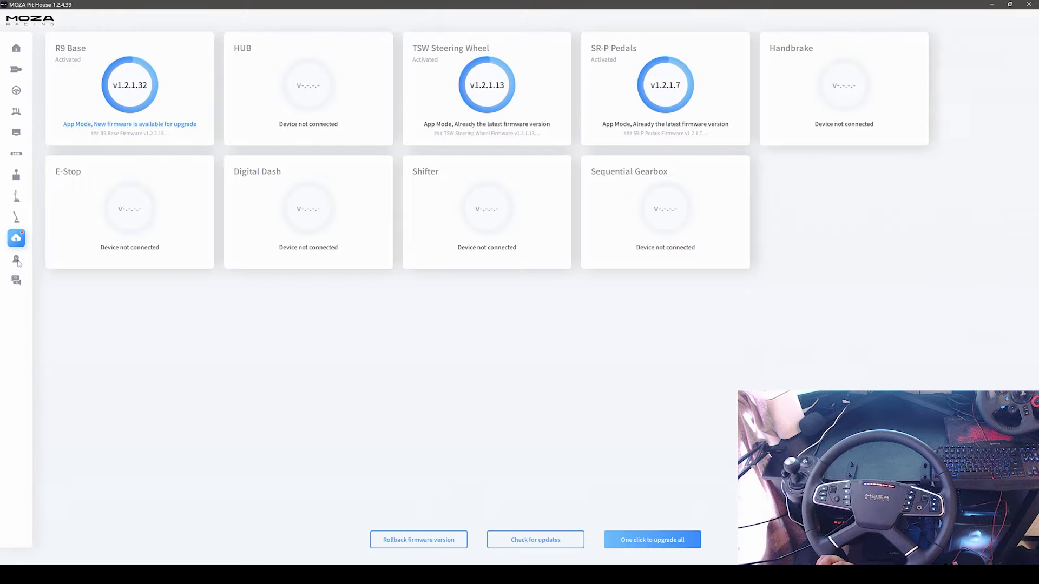
{"action": "left_click", "coordinate": [16, 197]}
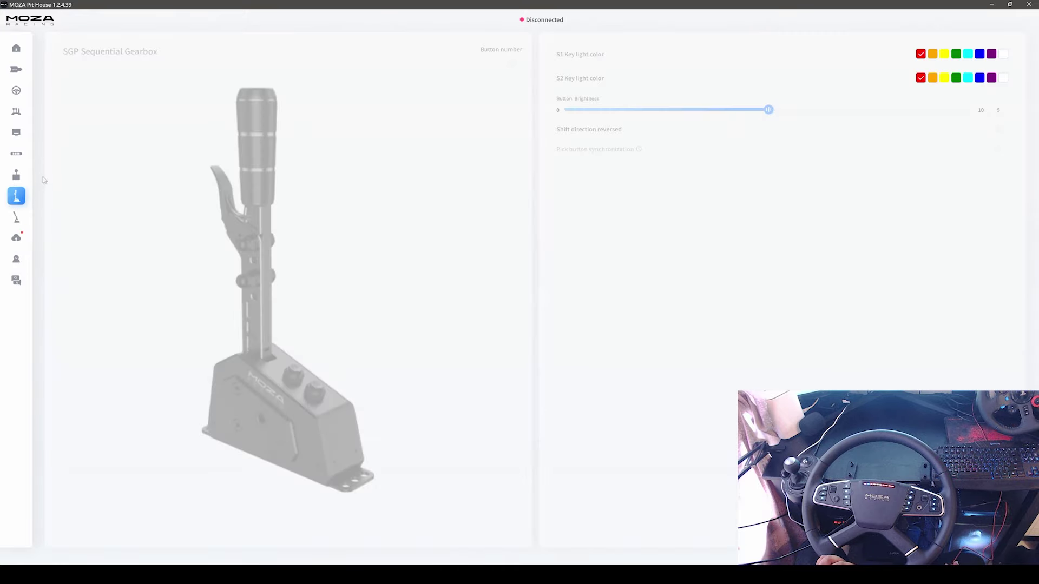
{"action": "left_click", "coordinate": [16, 174]}
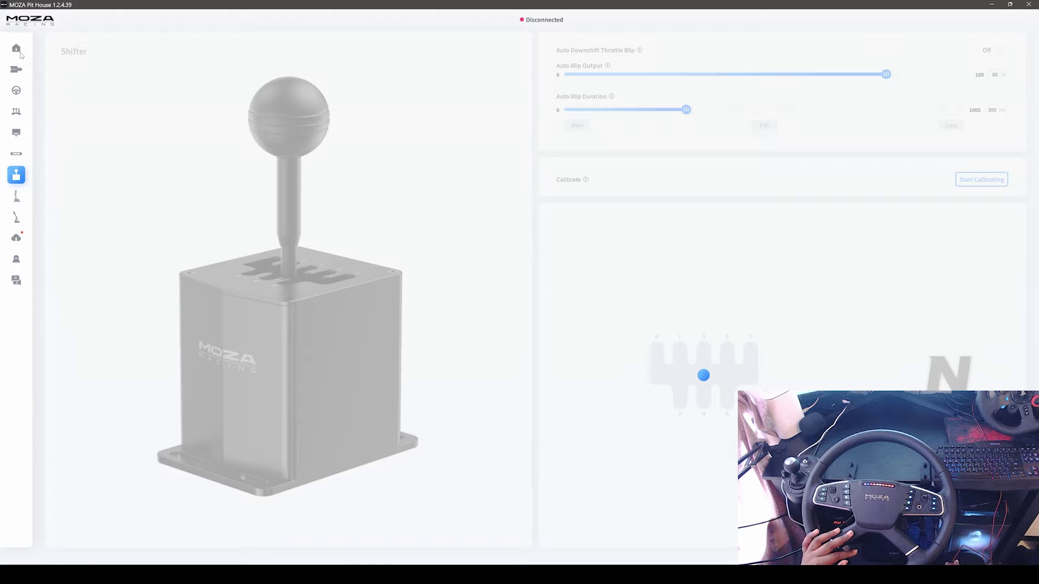
{"action": "left_click", "coordinate": [20, 71]}
{"action": "left_click", "coordinate": [21, 91]}
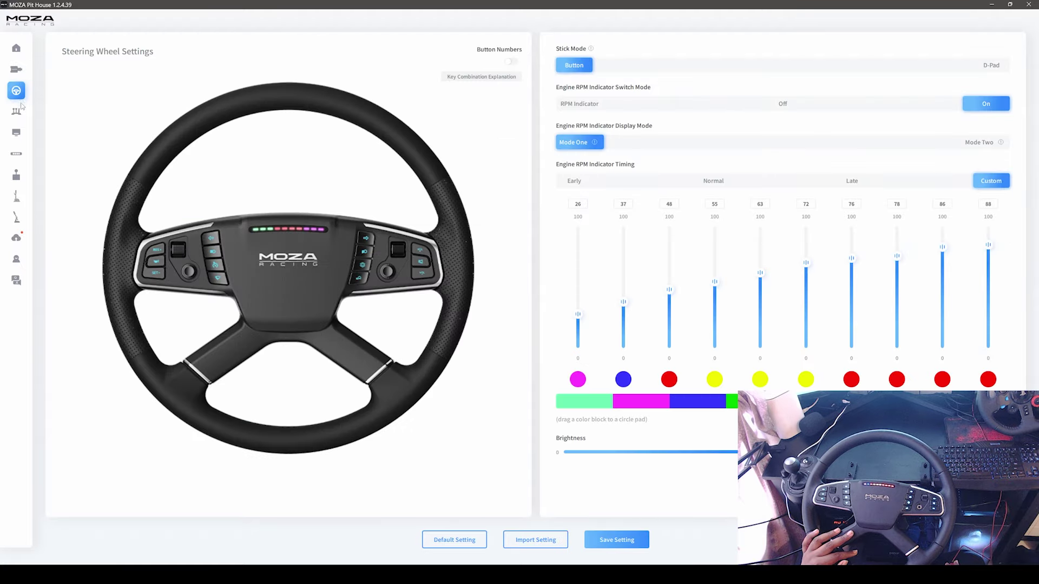
{"action": "left_click", "coordinate": [21, 111]}
{"action": "left_click", "coordinate": [22, 71]}
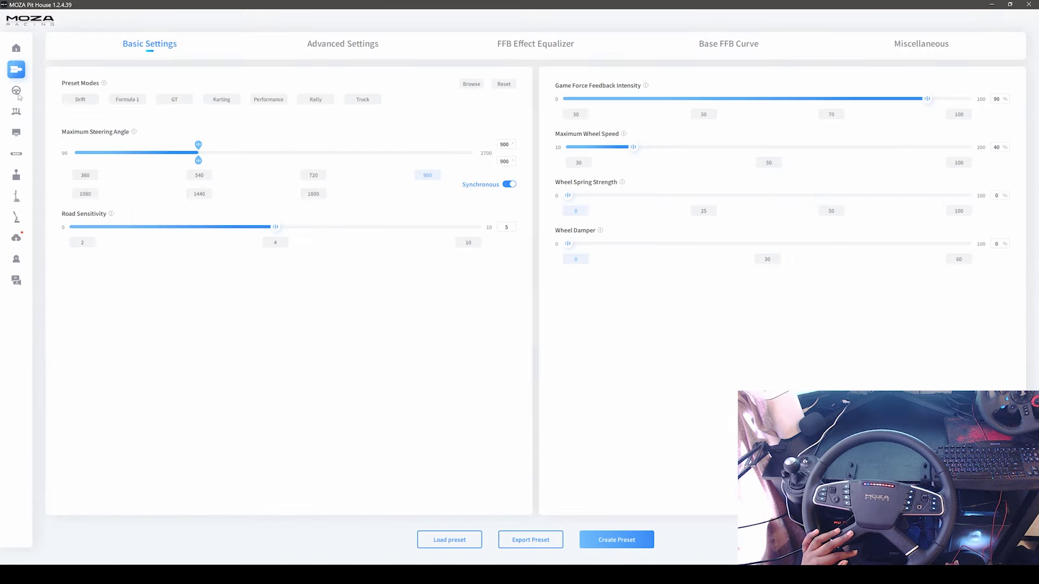
{"action": "left_click", "coordinate": [21, 91]}
{"action": "left_click", "coordinate": [22, 112]}
{"action": "left_click", "coordinate": [23, 95]}
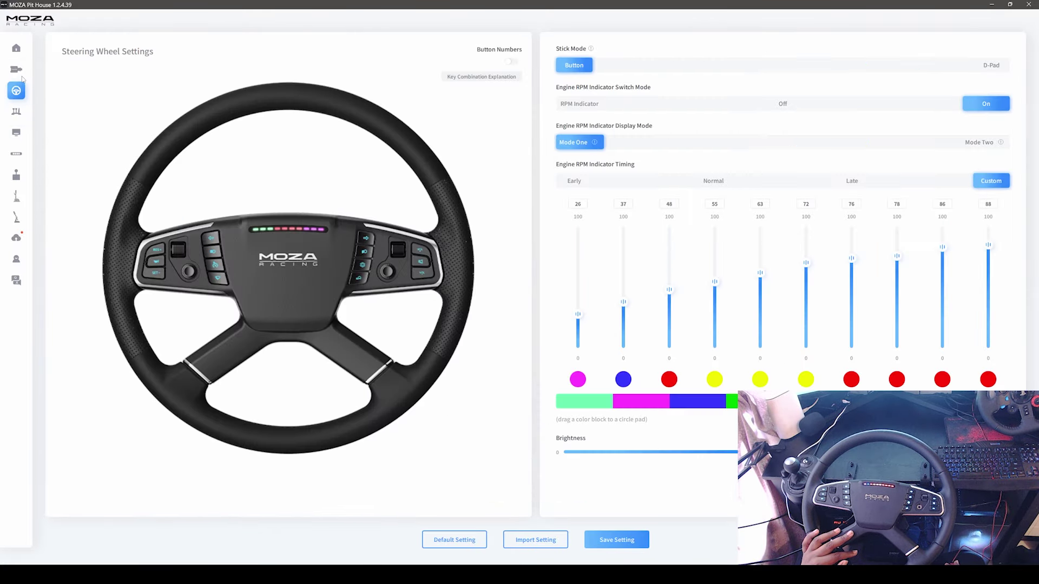
{"action": "left_click", "coordinate": [22, 95]}
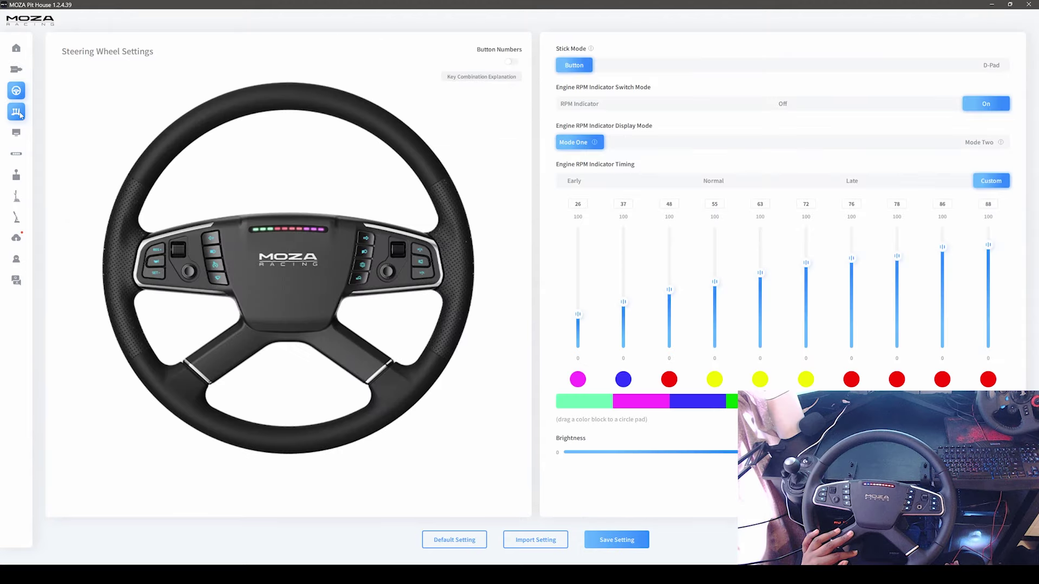
{"action": "left_click", "coordinate": [22, 112]}
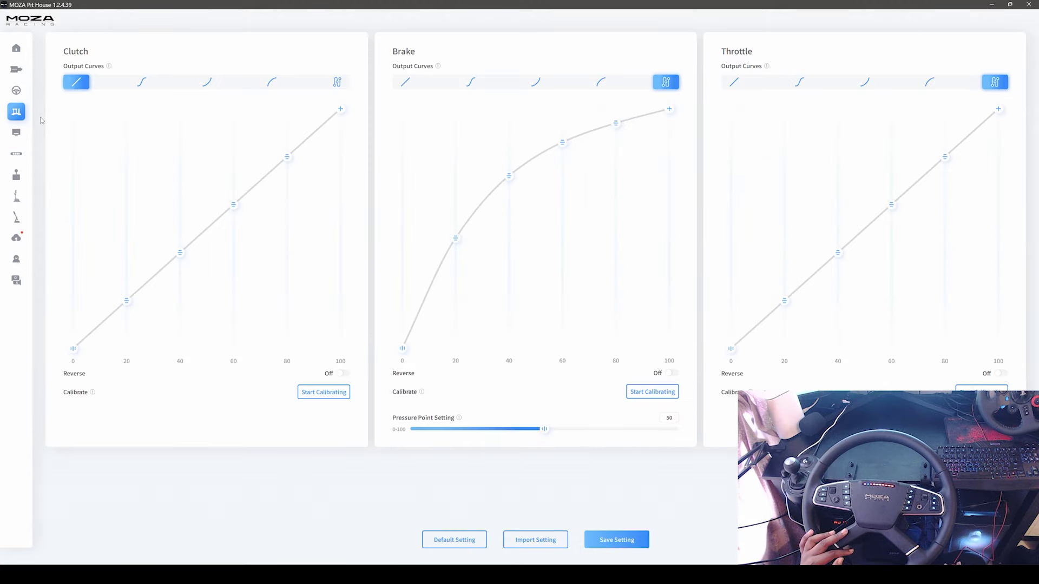